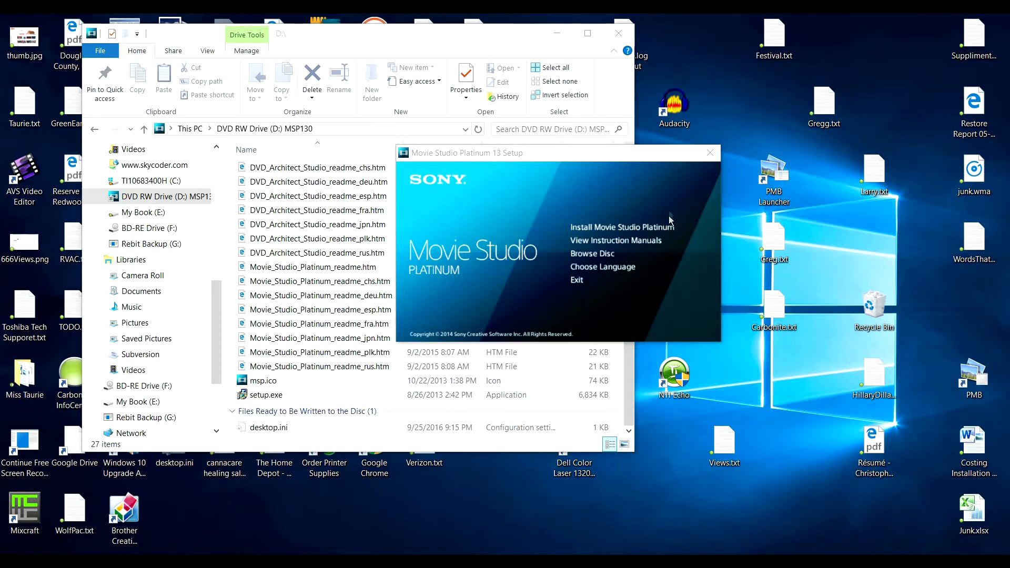
Install Movie Studio Platinum 13.0 and DVD Architect Studio 5.0 in English, accepting the EULA
left_click(633, 227)
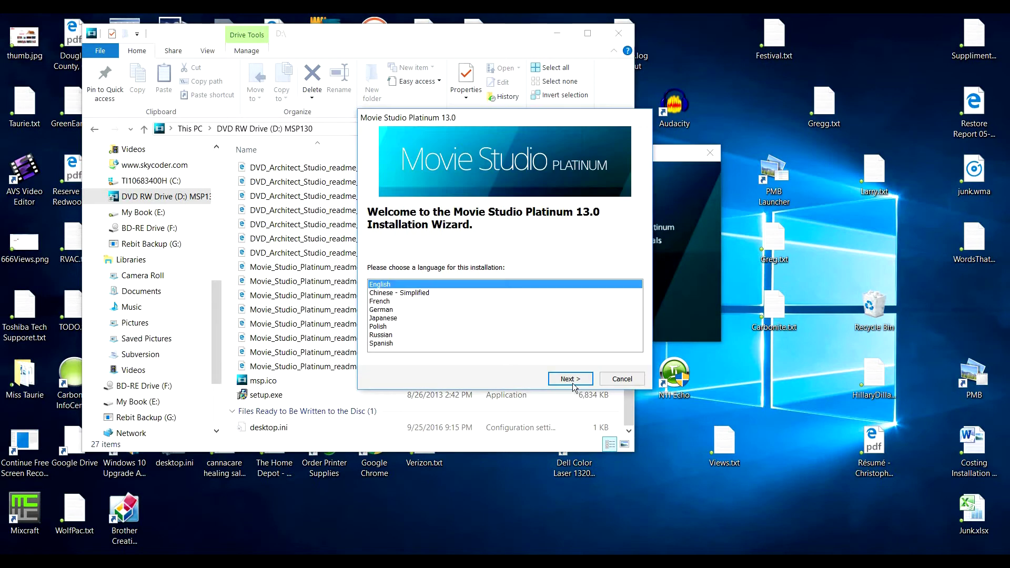
left_click(576, 377)
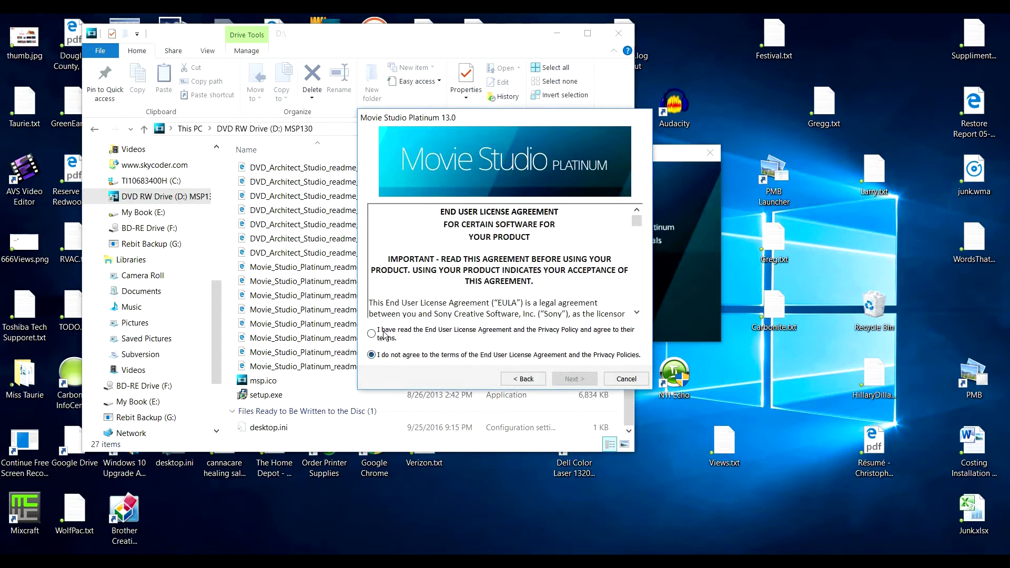
left_click(384, 333)
key("Return")
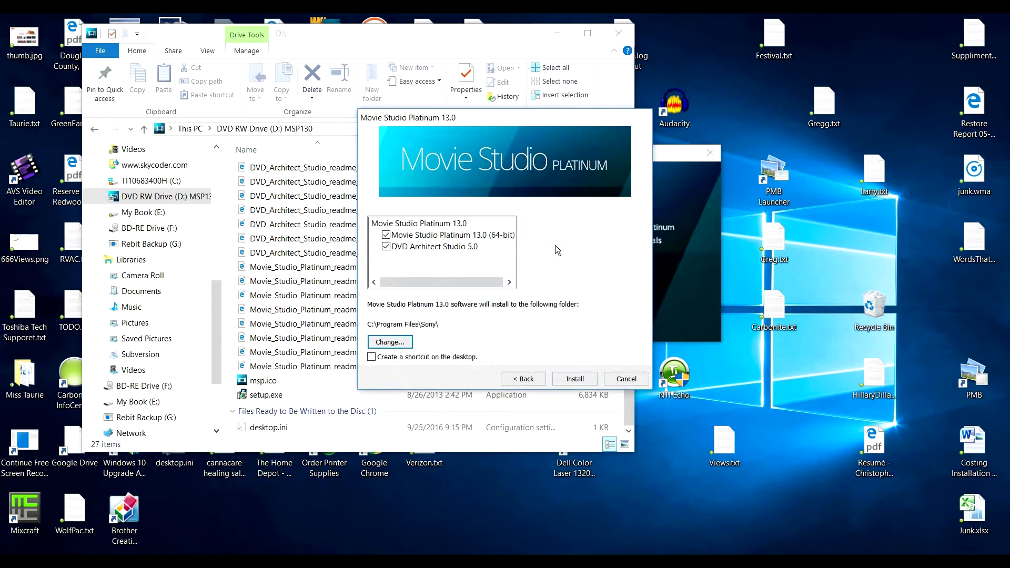
left_click(574, 379)
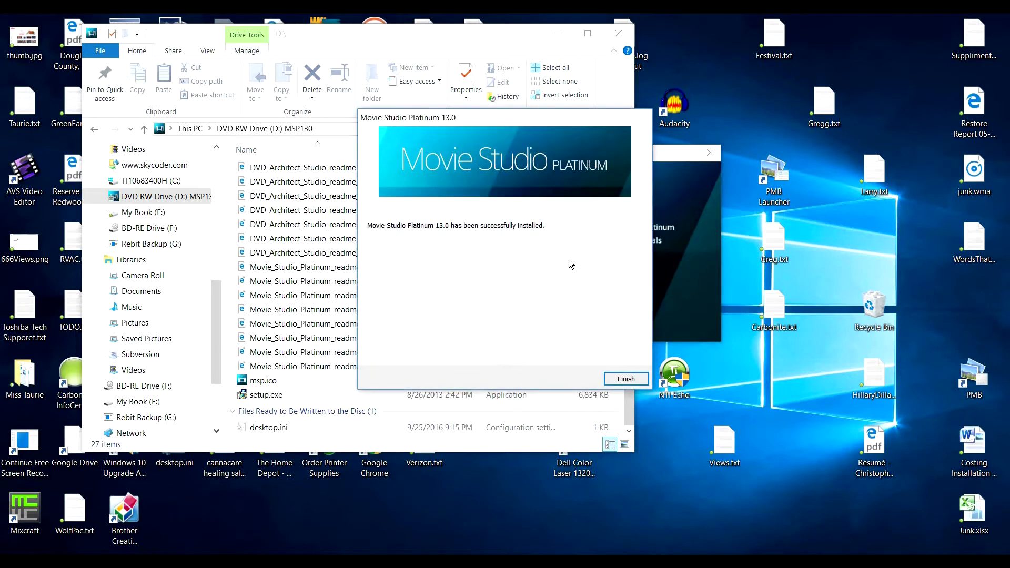
left_click(626, 380)
Close the disc setup menu and bring up the Start menu's installed apps
left_click(710, 153)
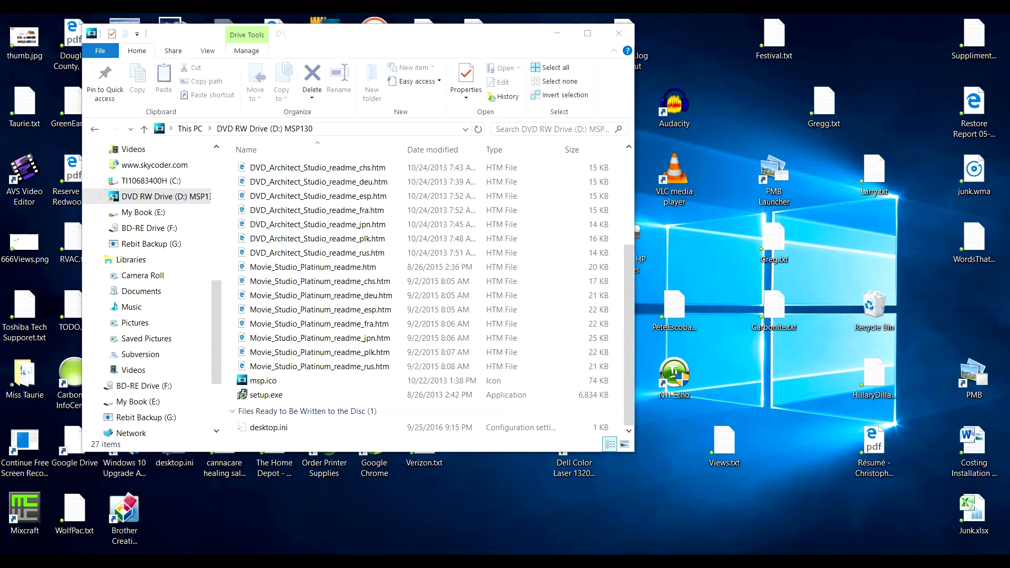
key("super")
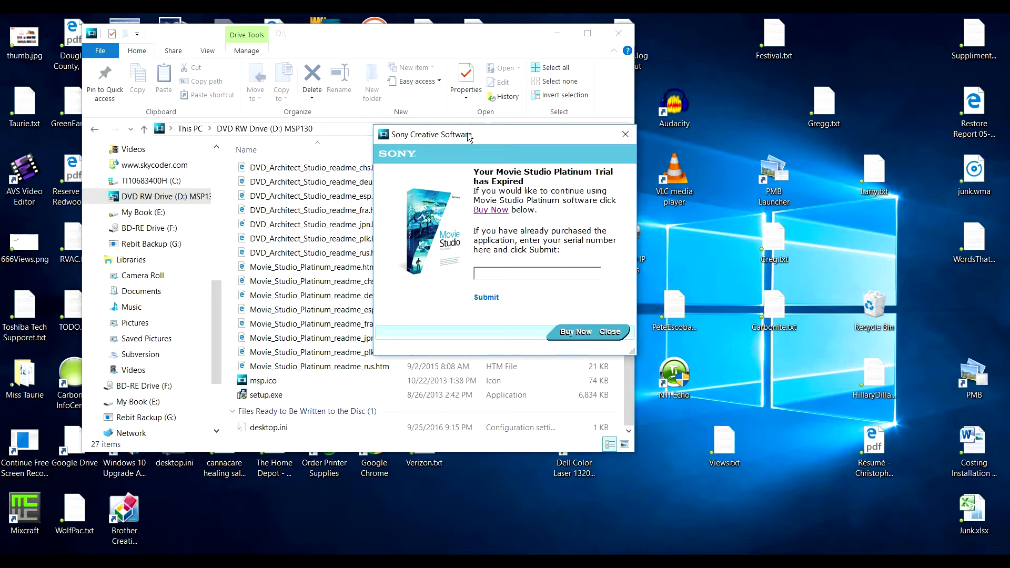
Move the trial-expired window aside and acknowledge the upgrade restart notice
left_click_drag(468, 137, 1002, 165)
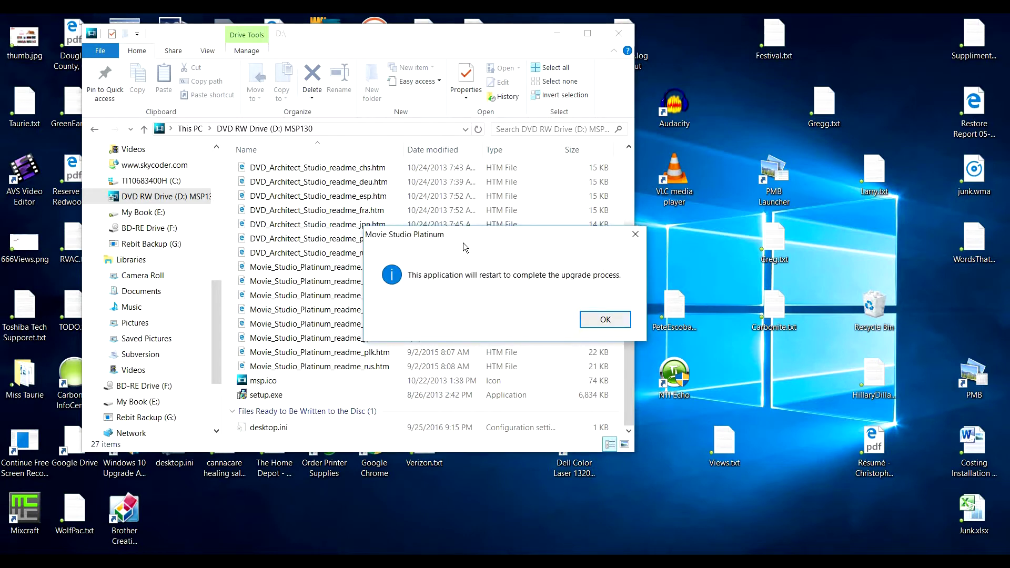
left_click(606, 322)
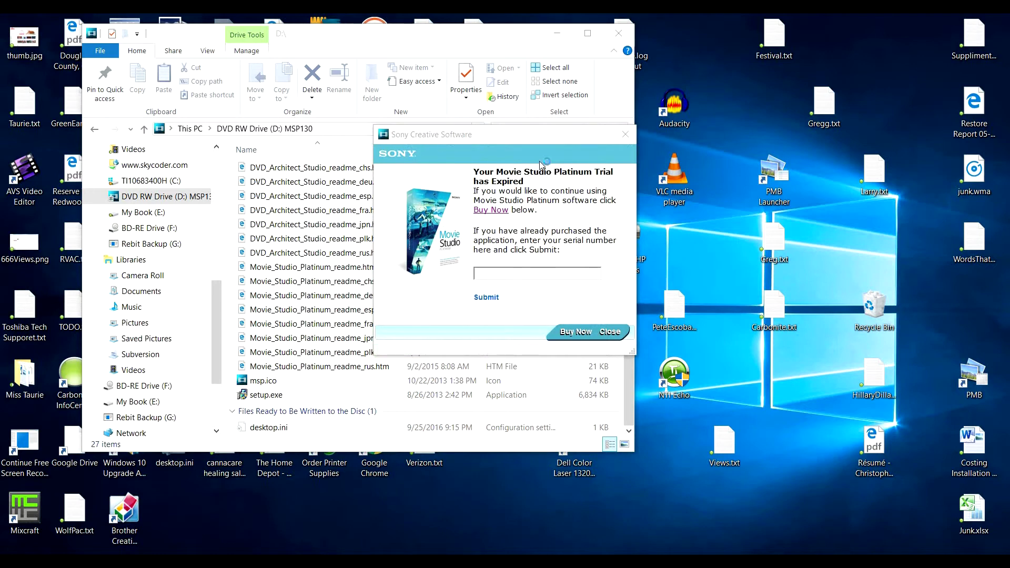
Drag the reappearing Trial Has Expired window down and to the left
left_click_drag(526, 139, 384, 160)
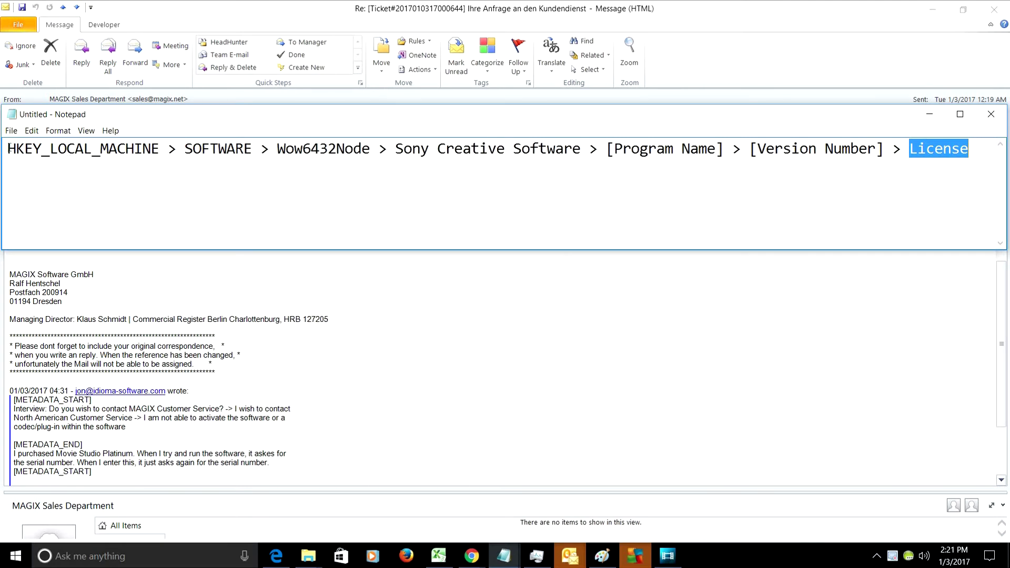
left_click_drag(9, 149, 171, 142)
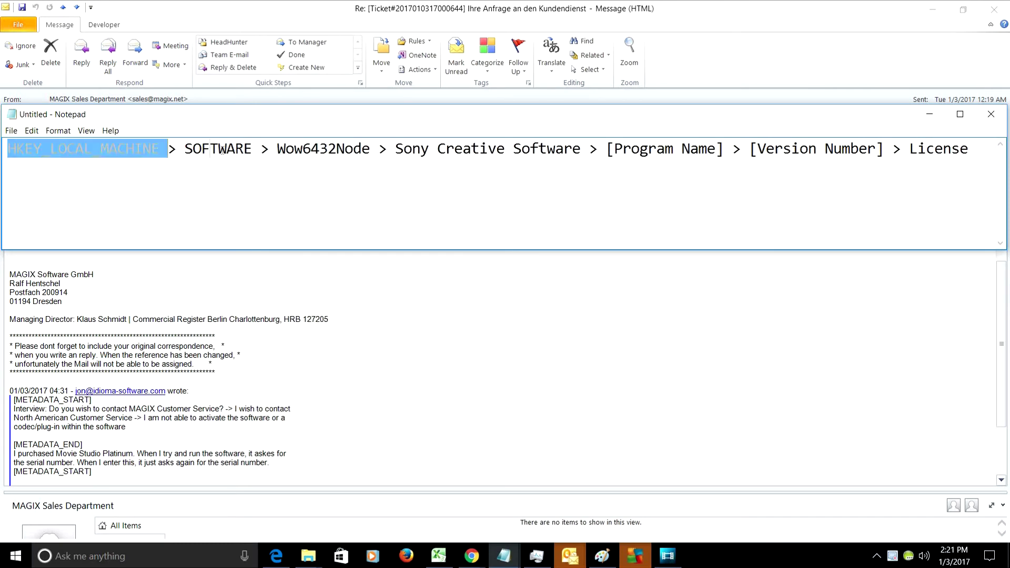
double_click(211, 148)
double_click(288, 147)
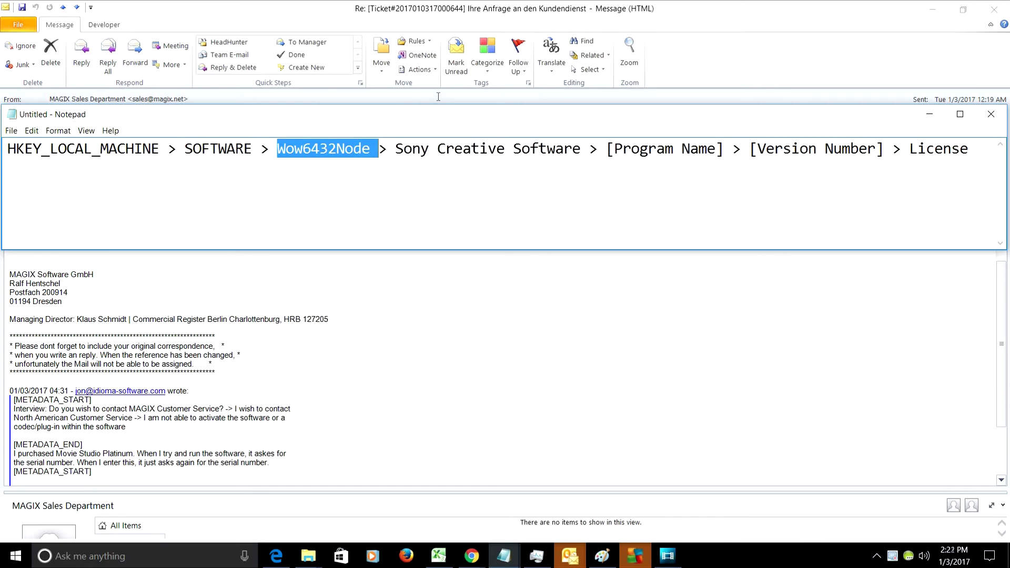
left_click_drag(396, 149, 604, 151)
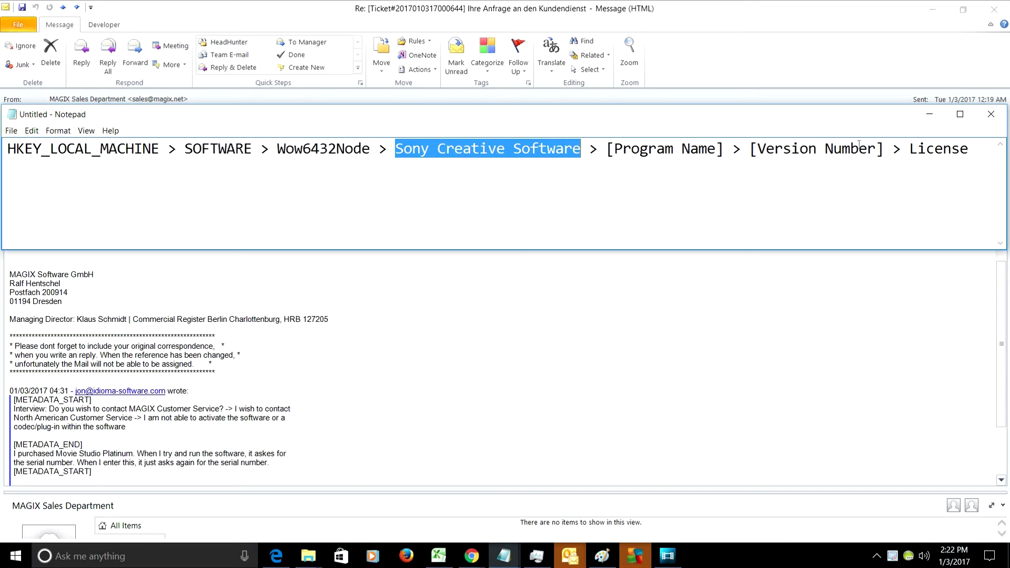
left_click_drag(910, 150, 939, 189)
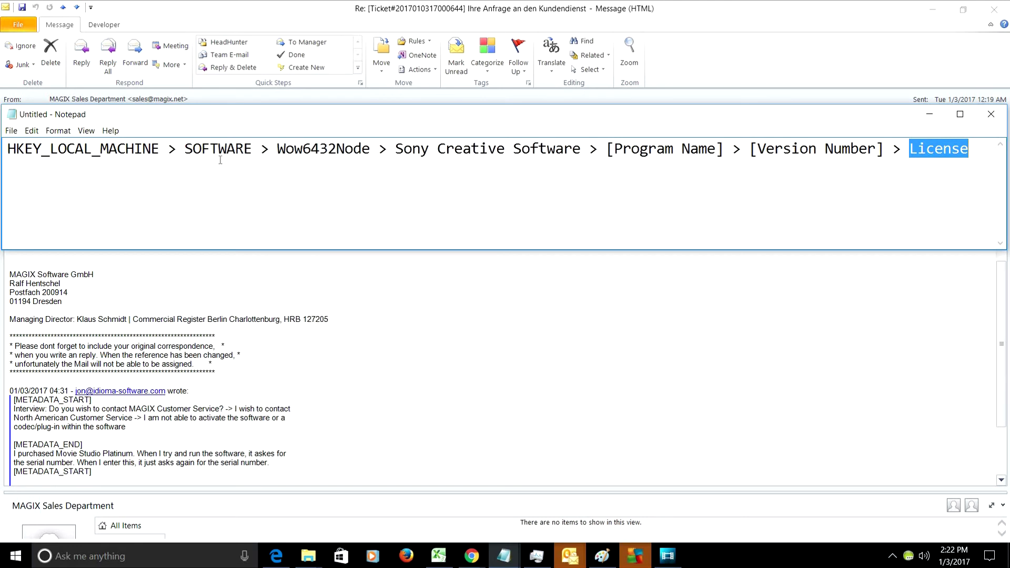
left_click(160, 172)
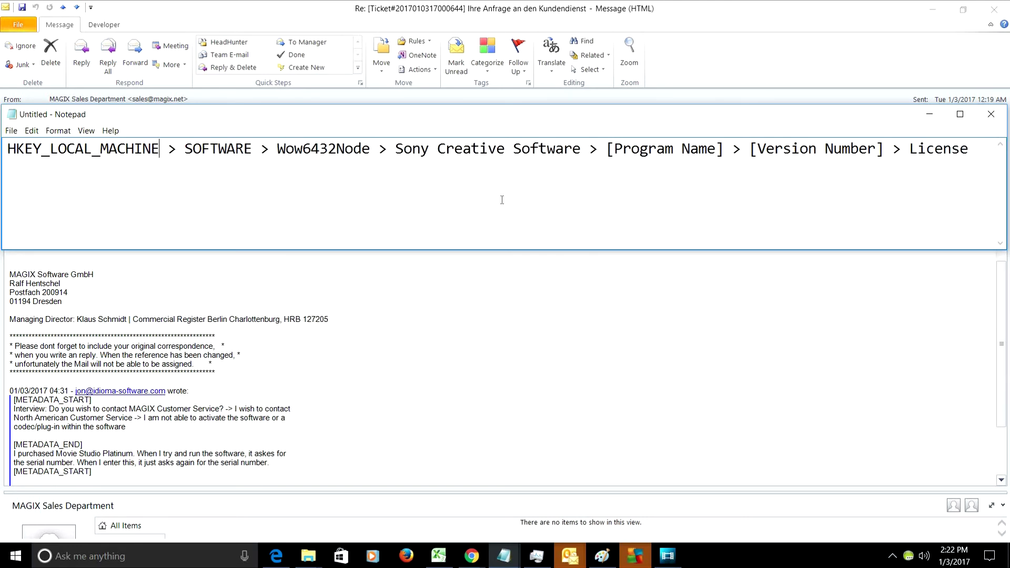